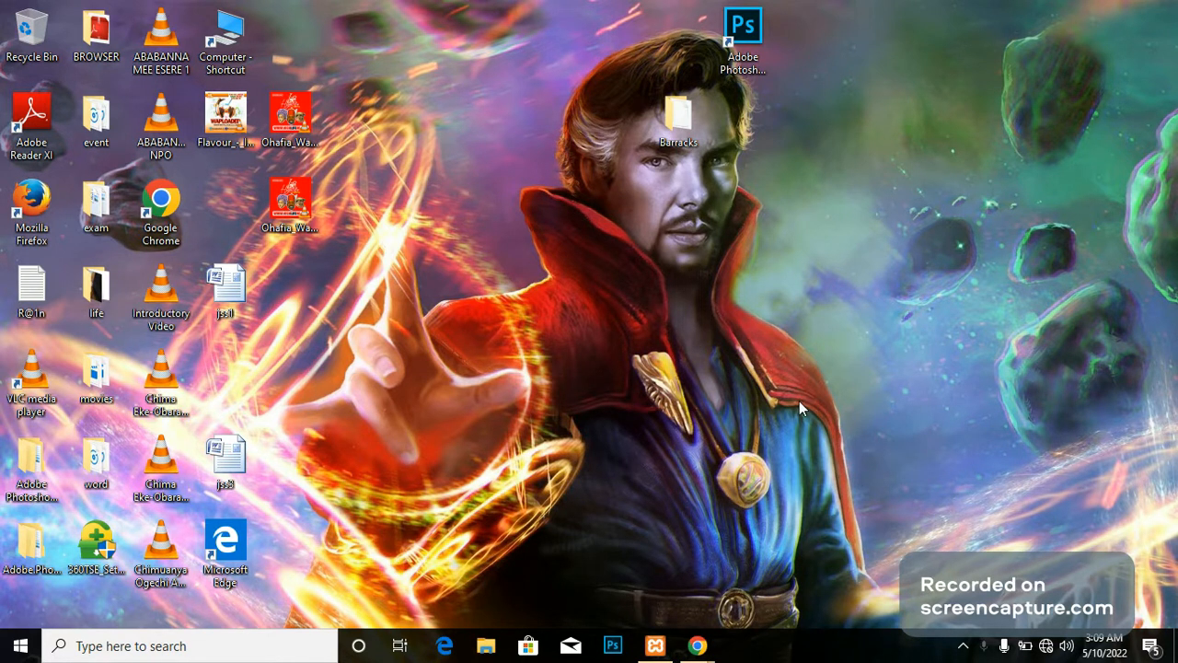
Step: Switch to the XAMPP Control Panel, start the Apache and MySQL modules, and minimize the panel
click(662, 645)
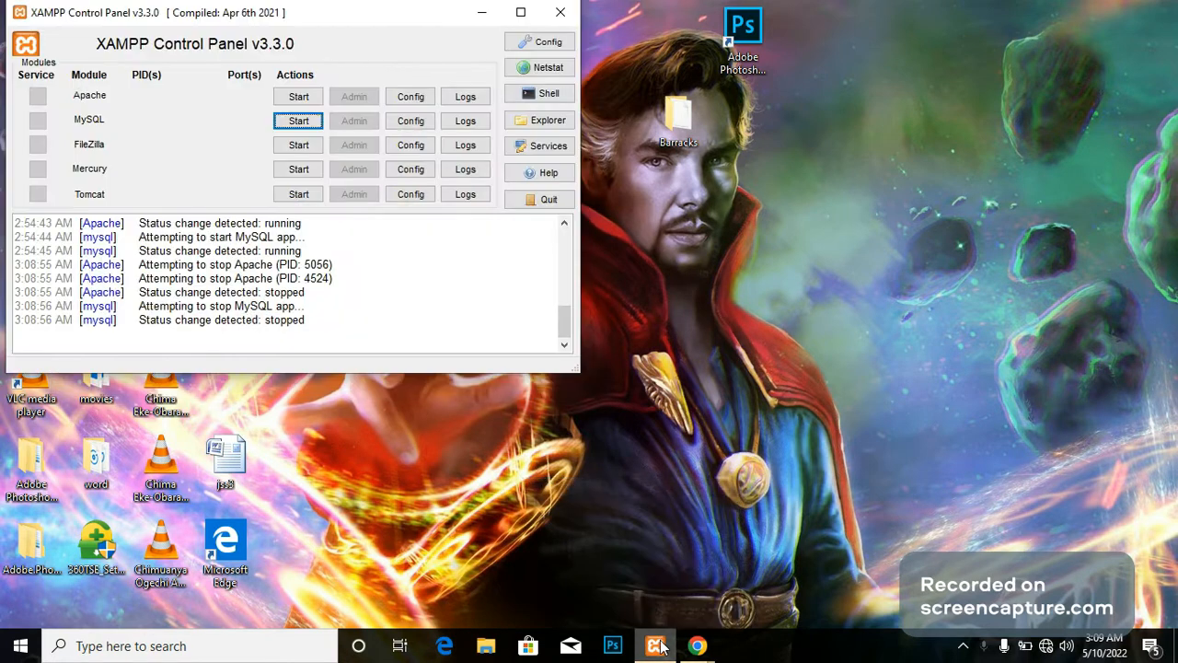
click(297, 101)
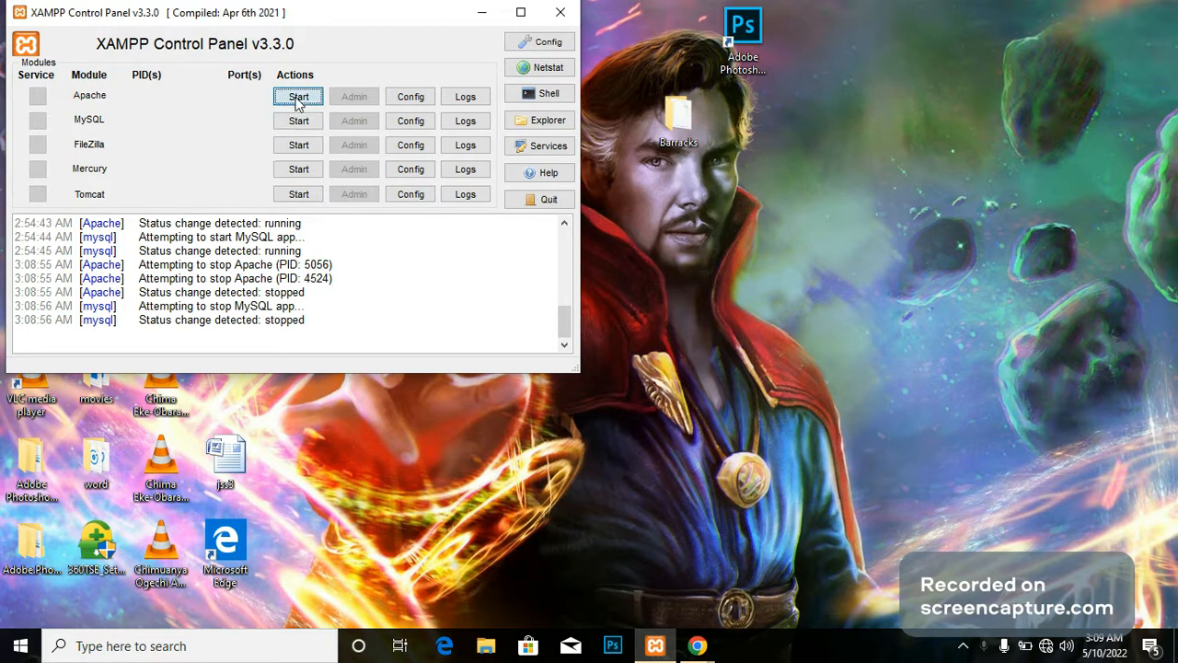
click(300, 123)
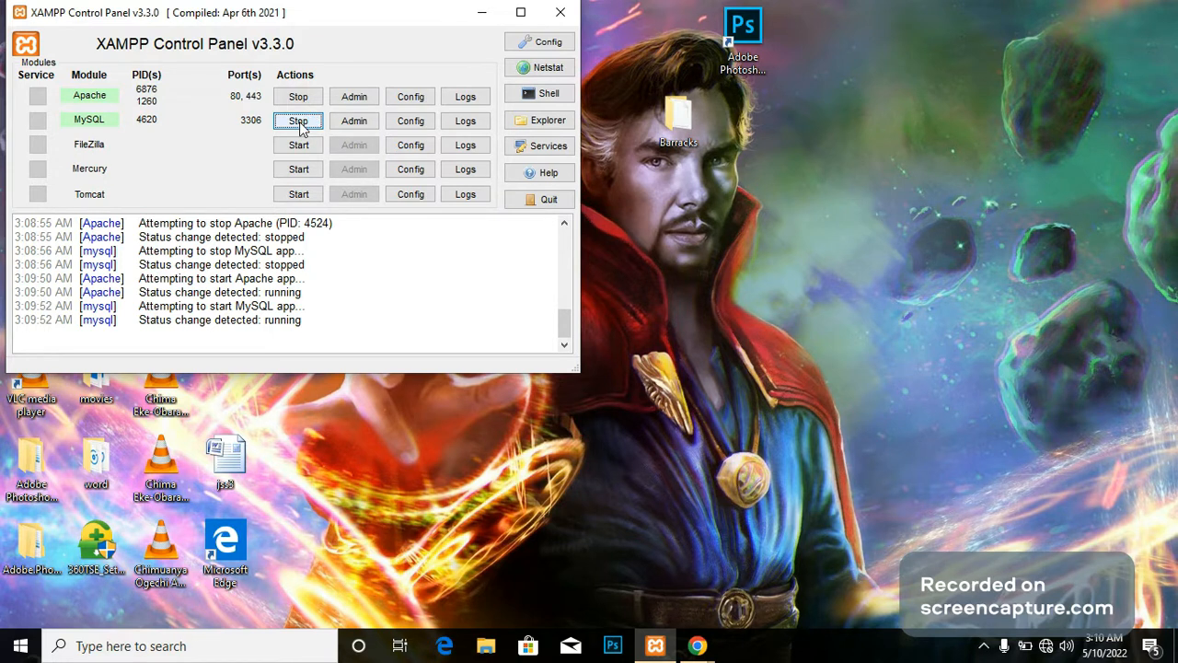
click(481, 14)
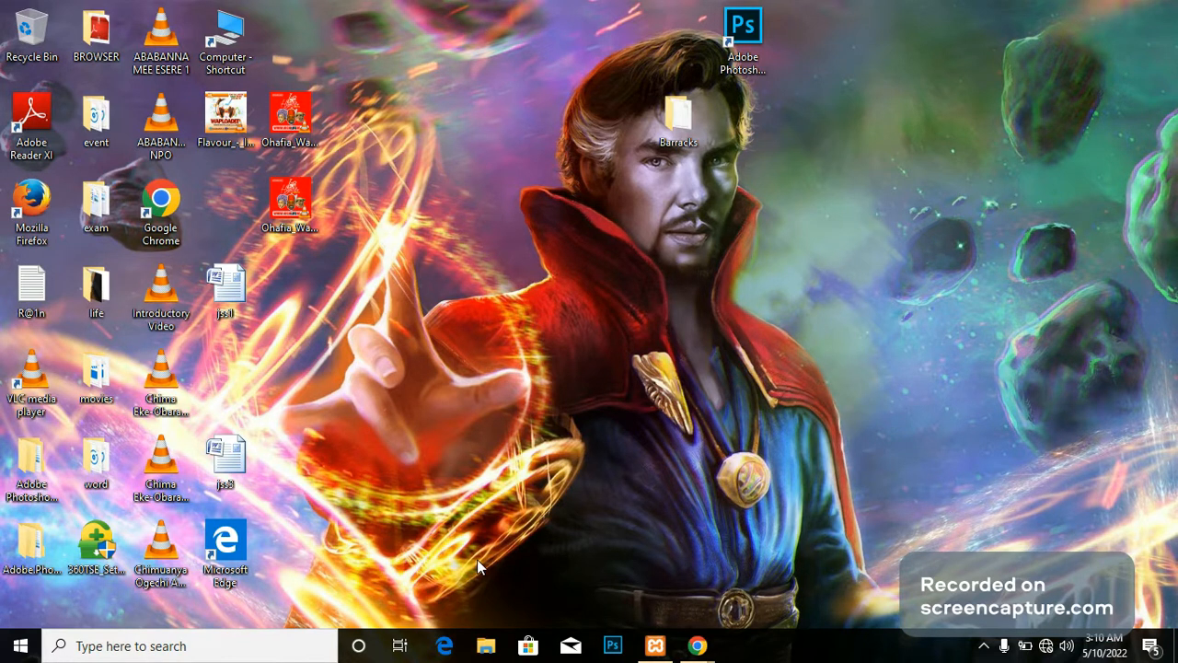
Step: Open two File Explorer windows and arrange them so that both can be reached on the desktop
right_click(485, 647)
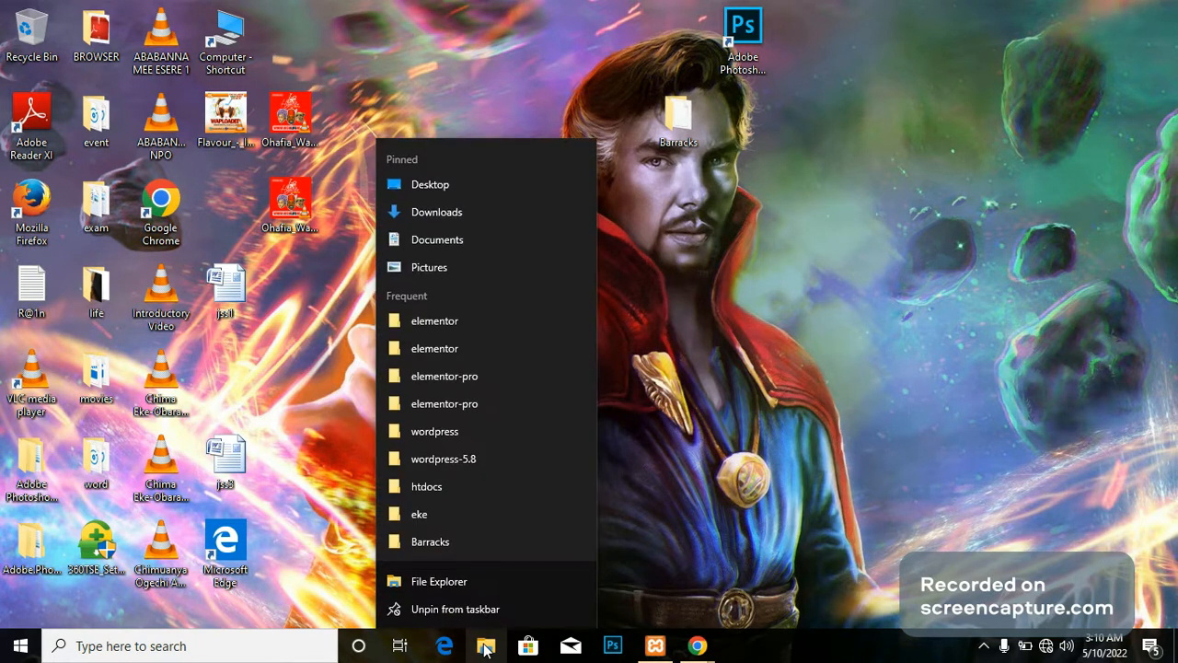
click(460, 582)
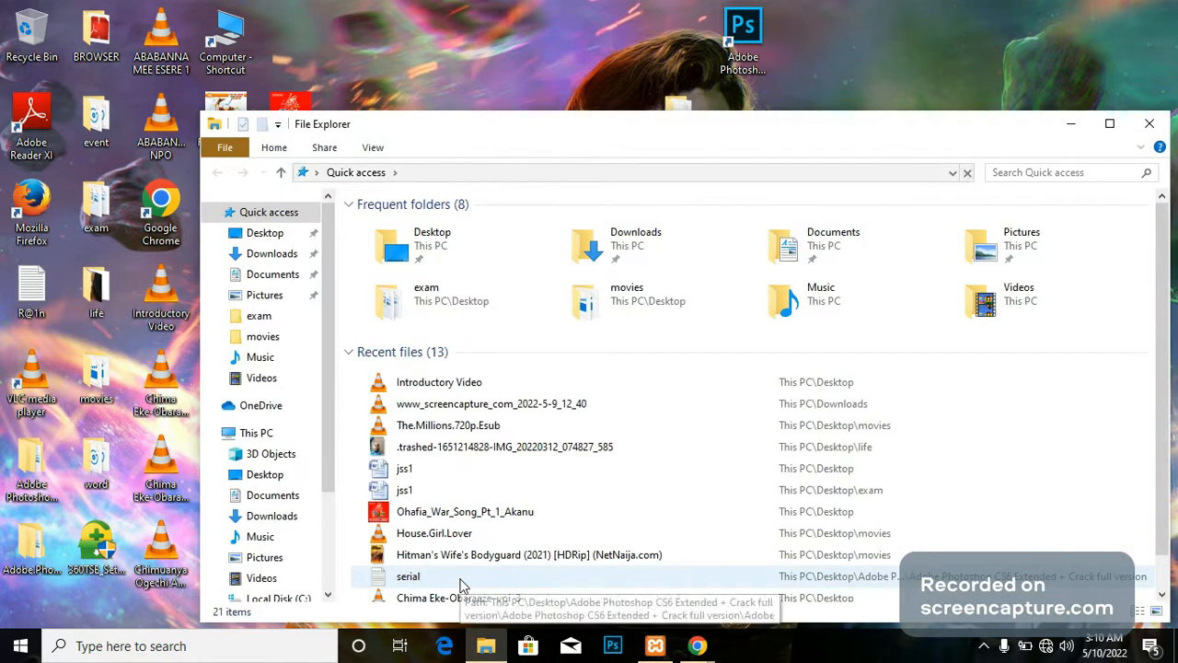
mouse_move(488, 652)
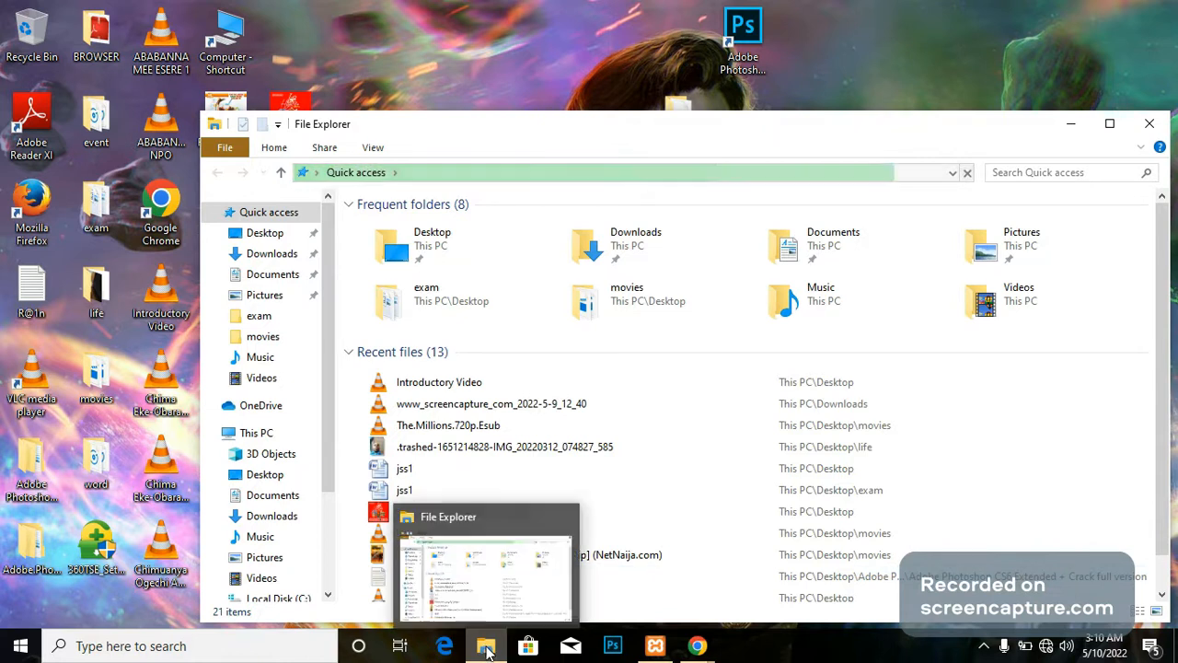
click(488, 648)
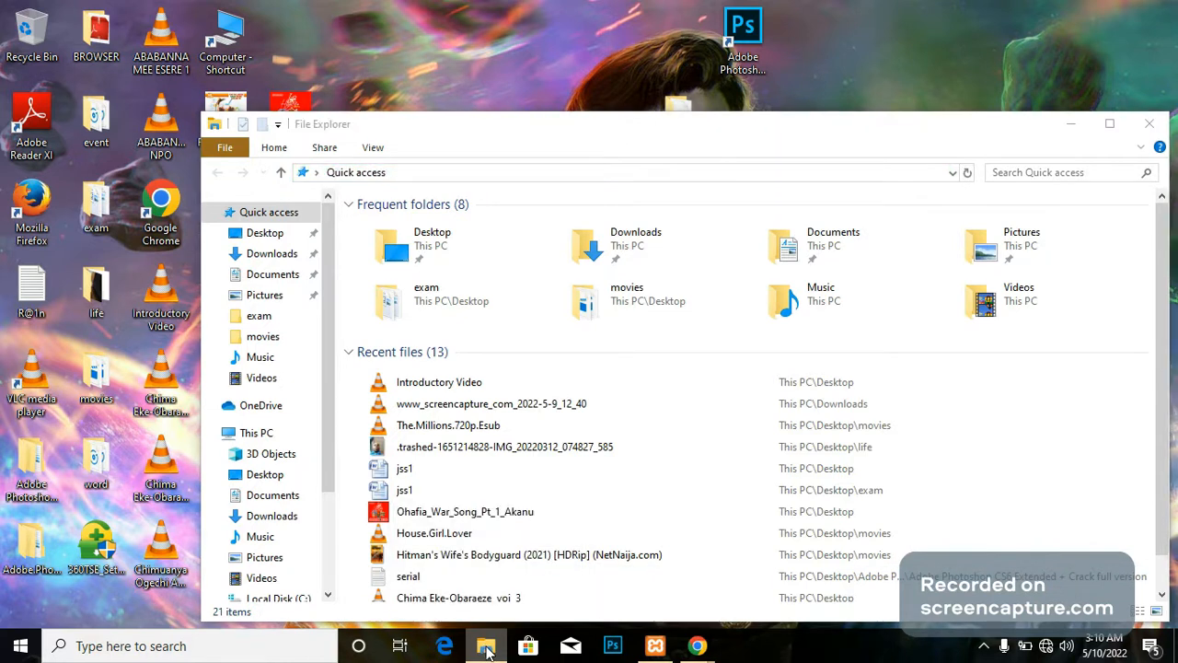
right_click(486, 649)
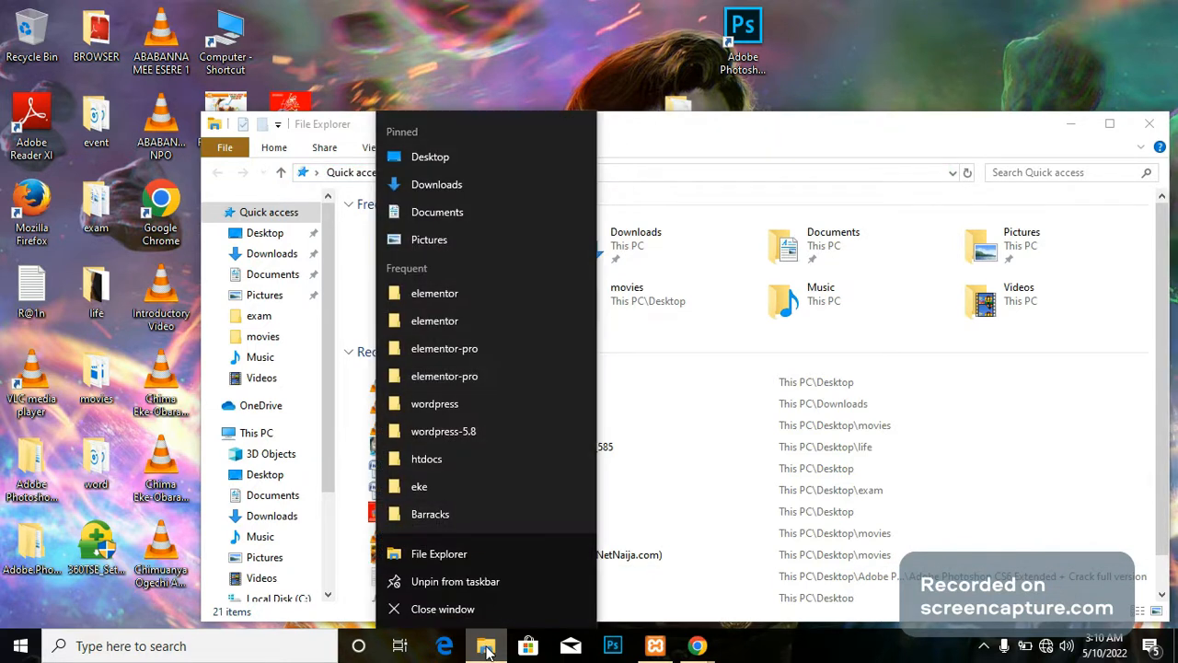
click(468, 556)
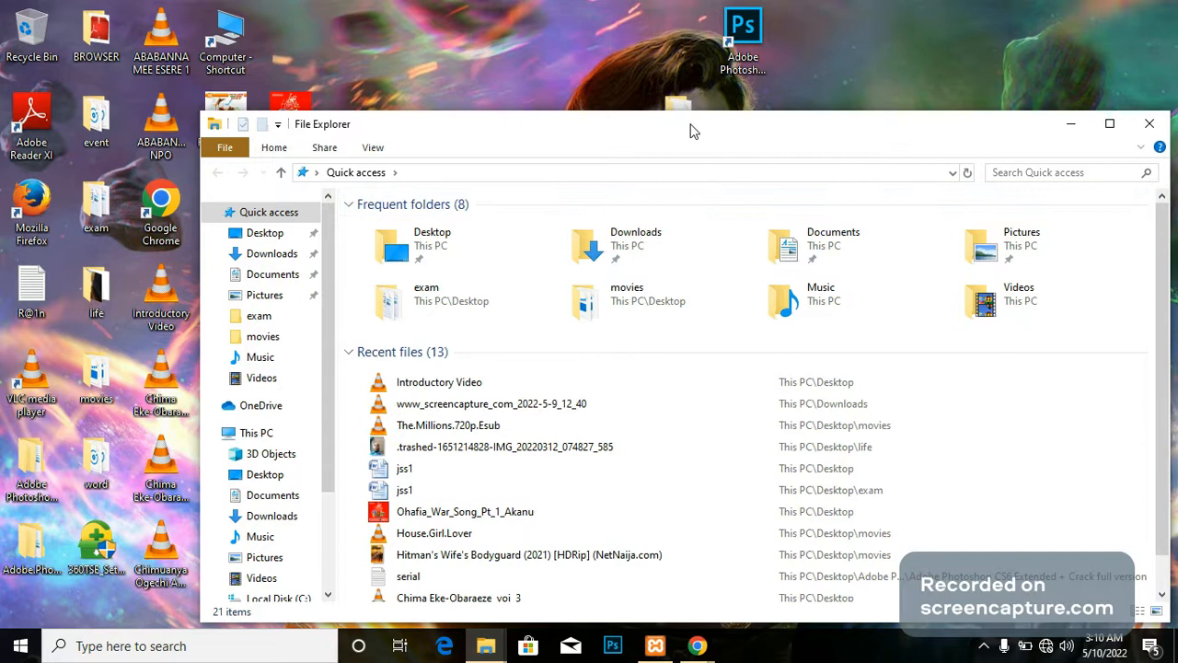
key(ctrl+n)
drag(689, 140, 514, 51)
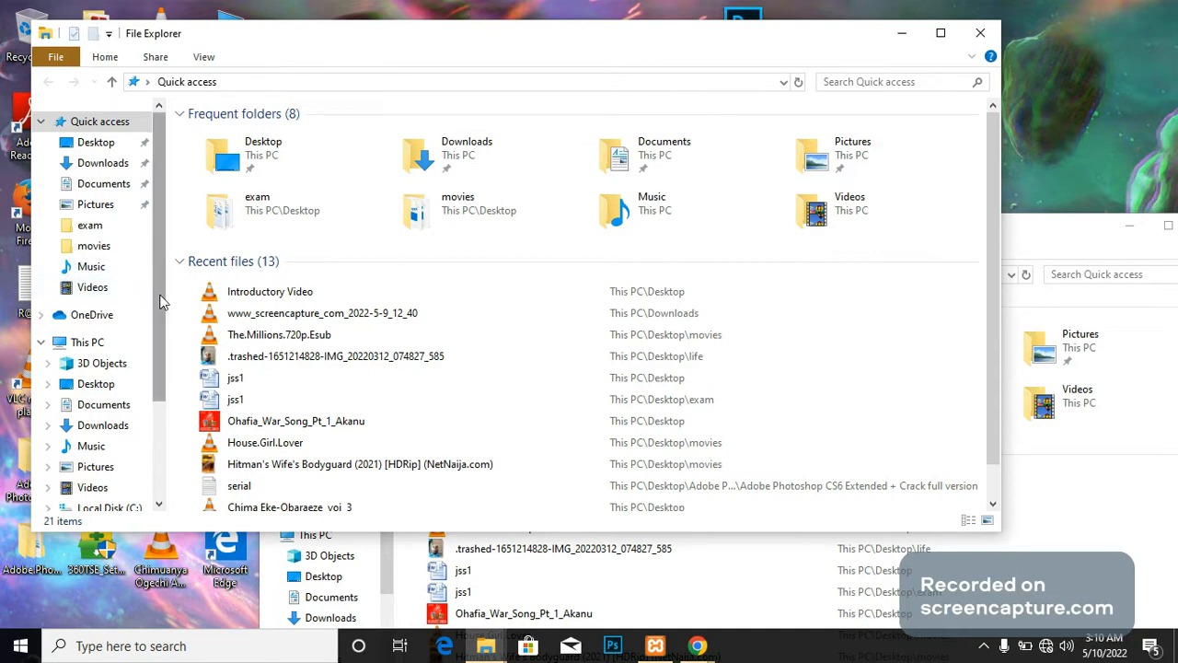
Step: Open the htdocs folder inside xampp on Local Disk (C:) in the front File Explorer window
drag(156, 297, 158, 425)
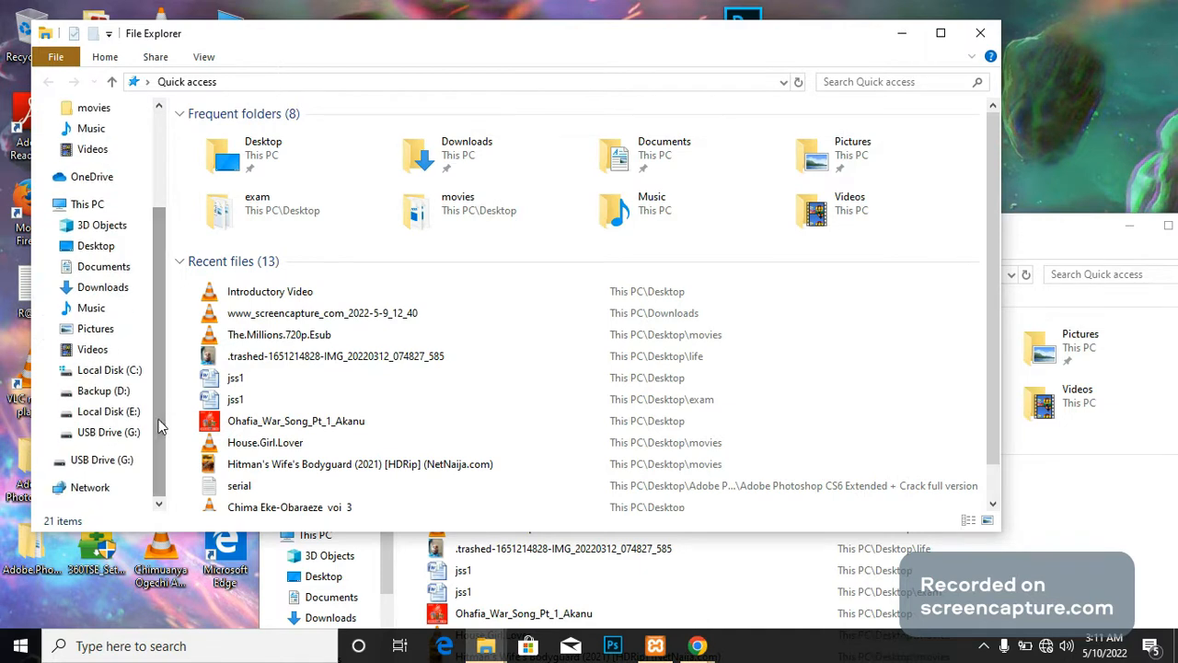
click(110, 370)
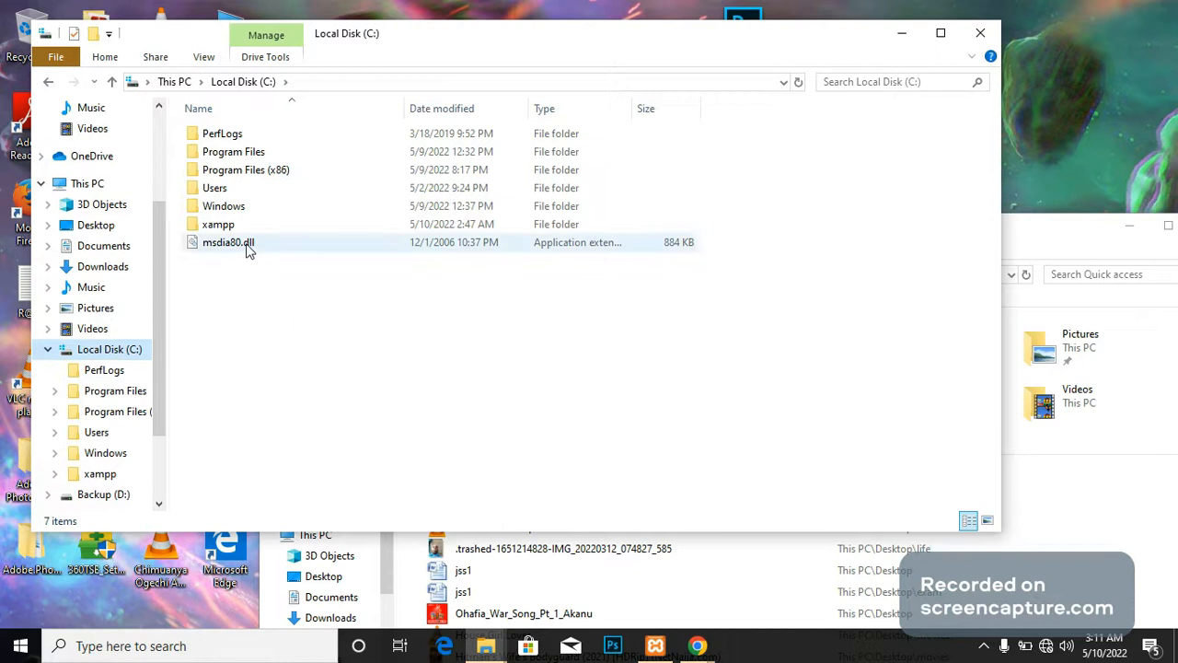
double_click(299, 231)
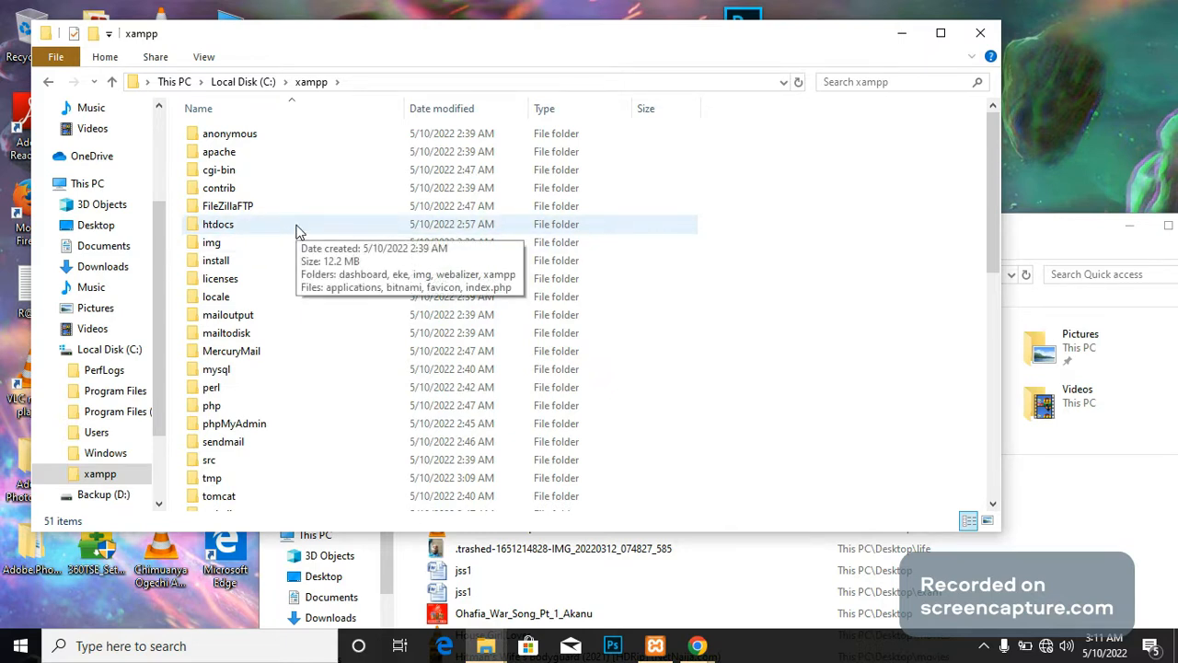
click(297, 231)
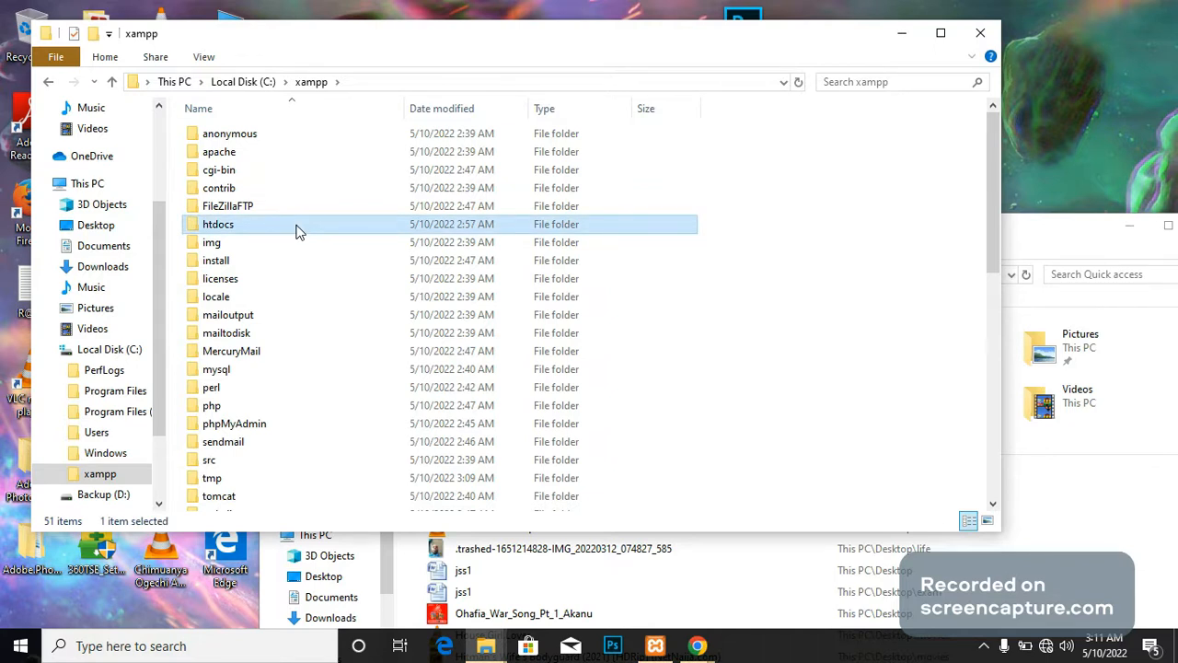
double_click(297, 231)
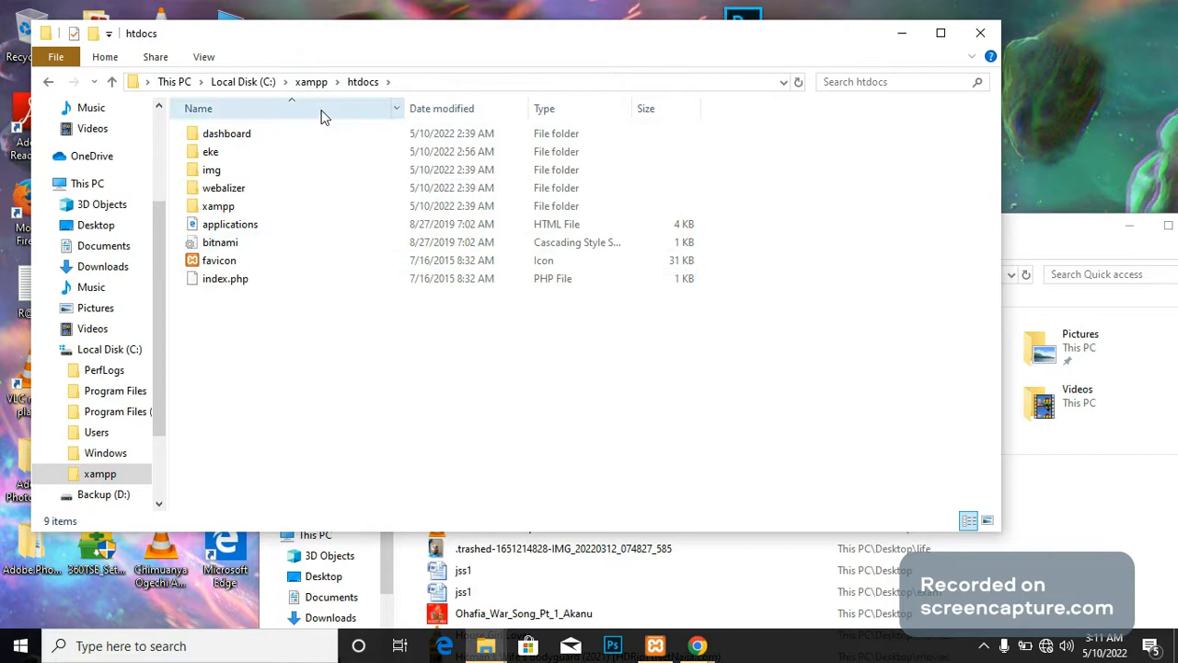
Step: Create a new folder named makvalues inside htdocs
right_click(365, 343)
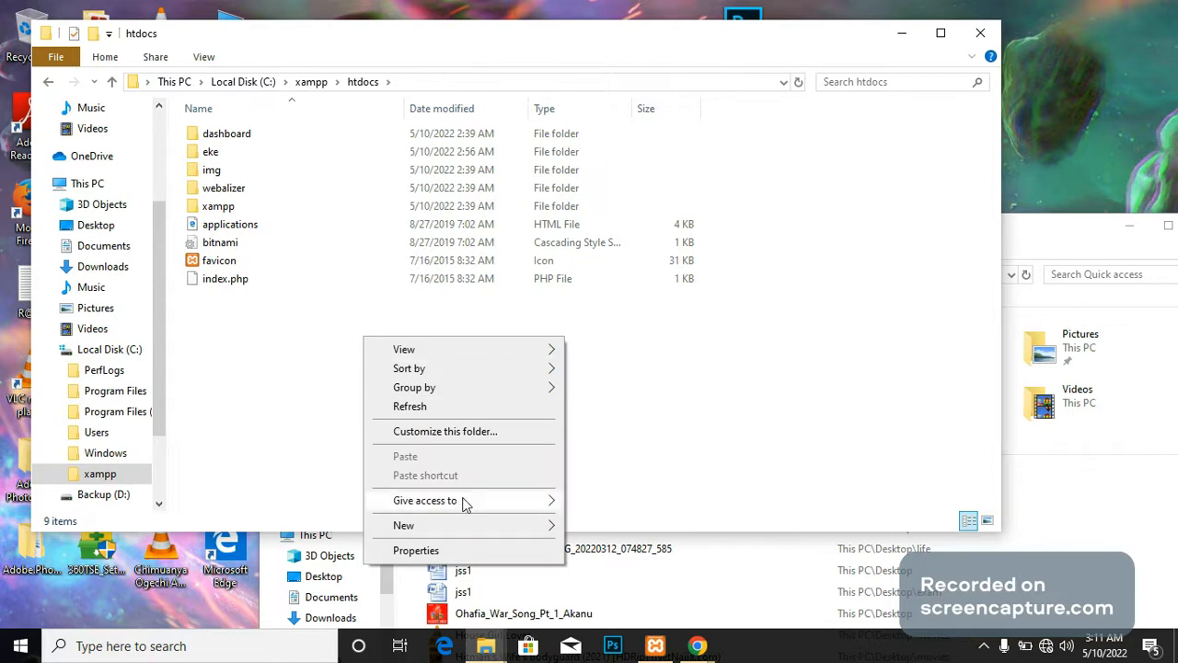
mouse_move(504, 529)
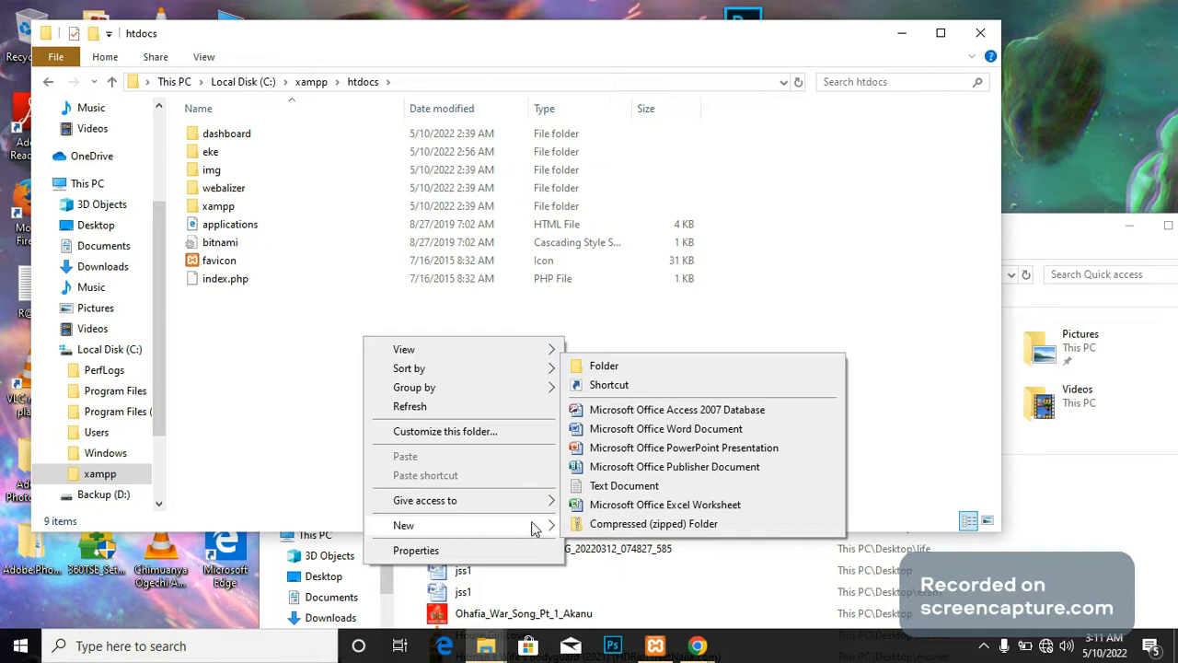
click(674, 364)
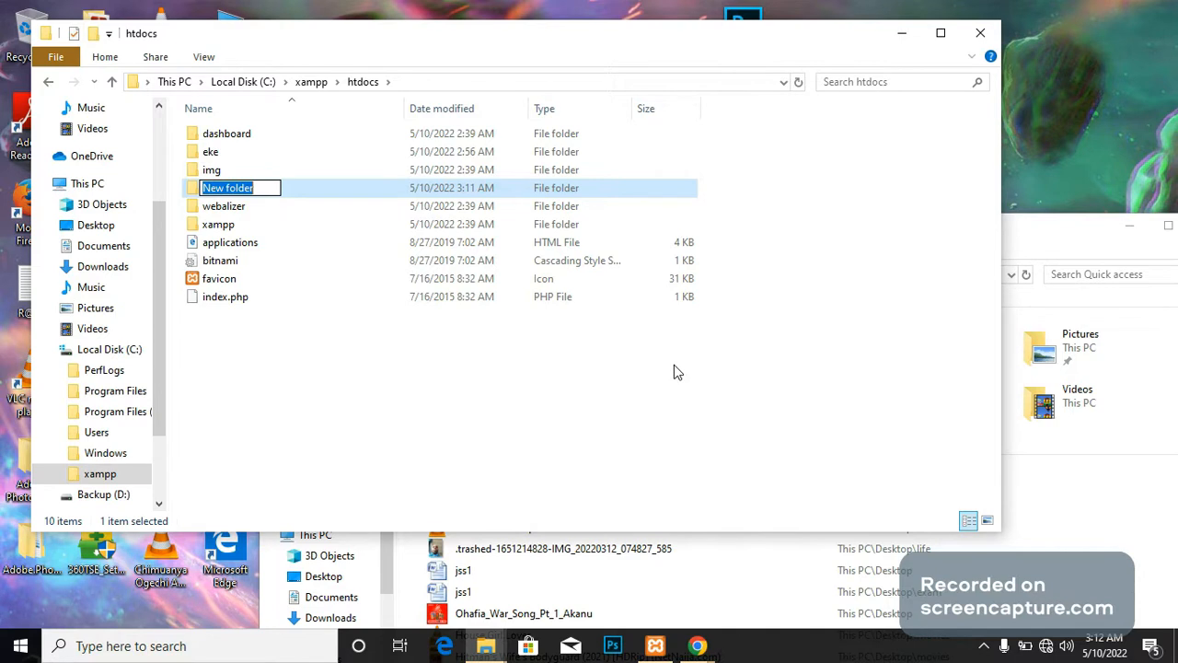
text(makv)
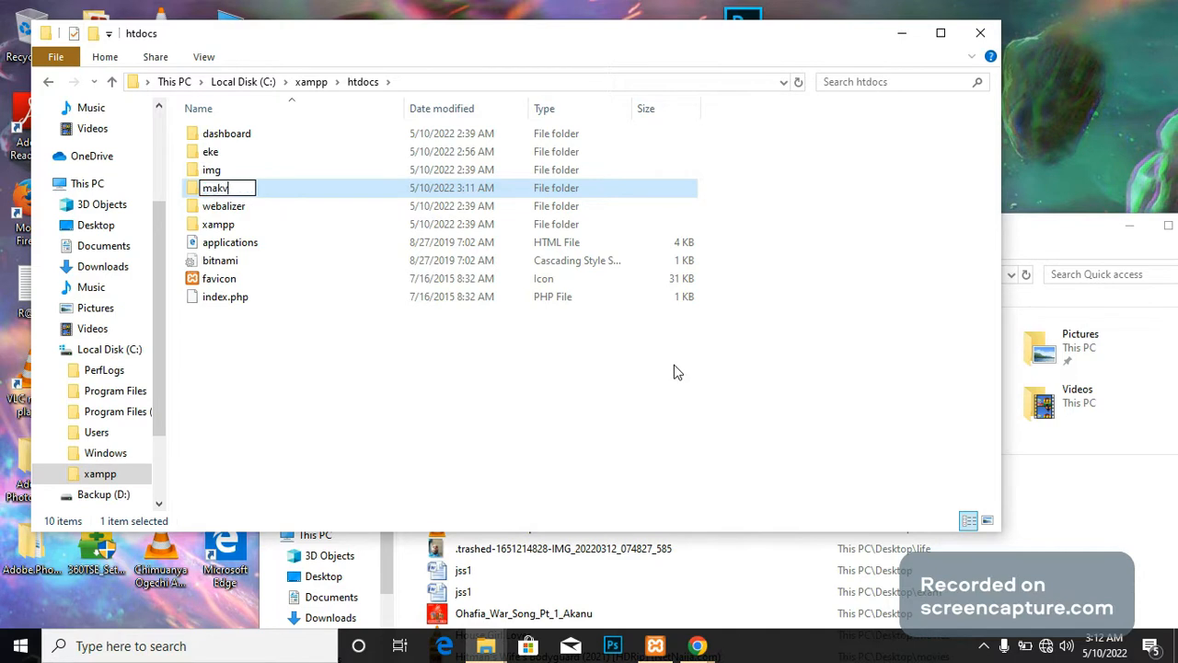
text(alues)
key(Return)
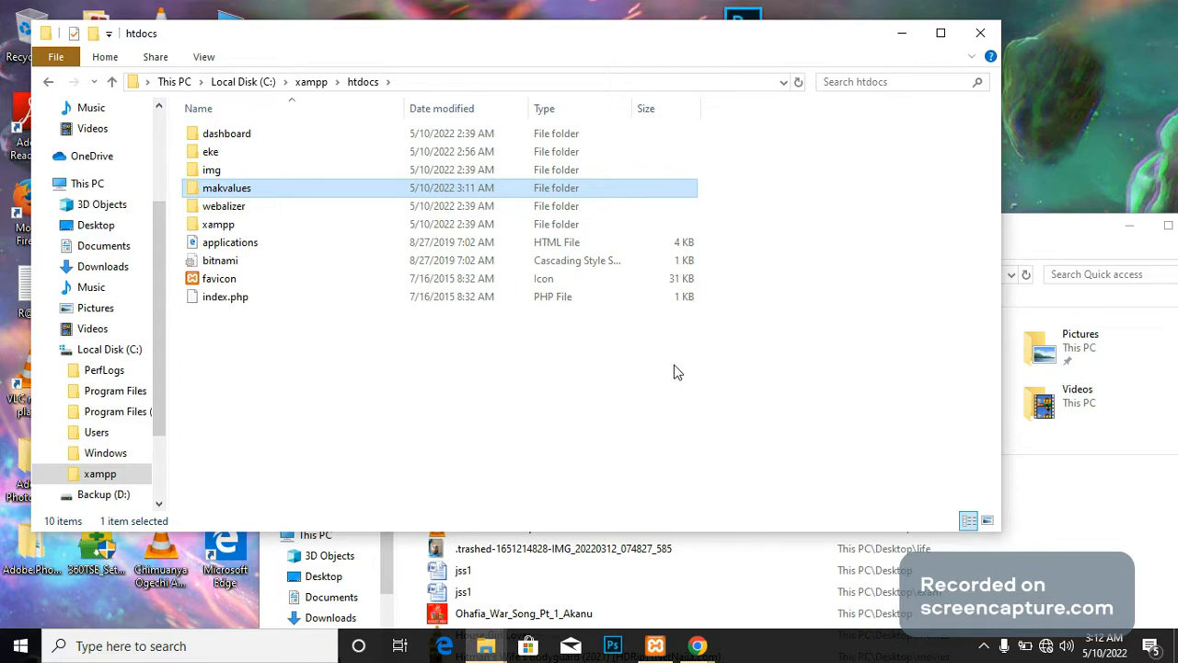
Step: In the other File Explorer window, open the wordpress-5.8 folder inside Barracks on the Desktop
click(1054, 241)
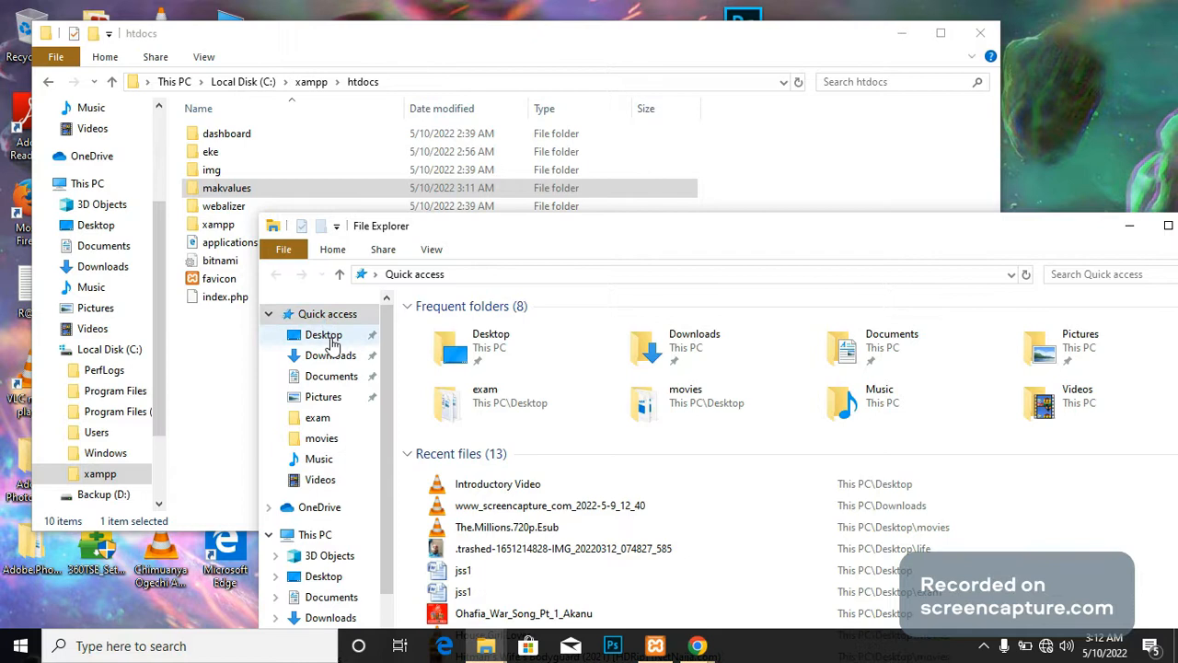
click(326, 337)
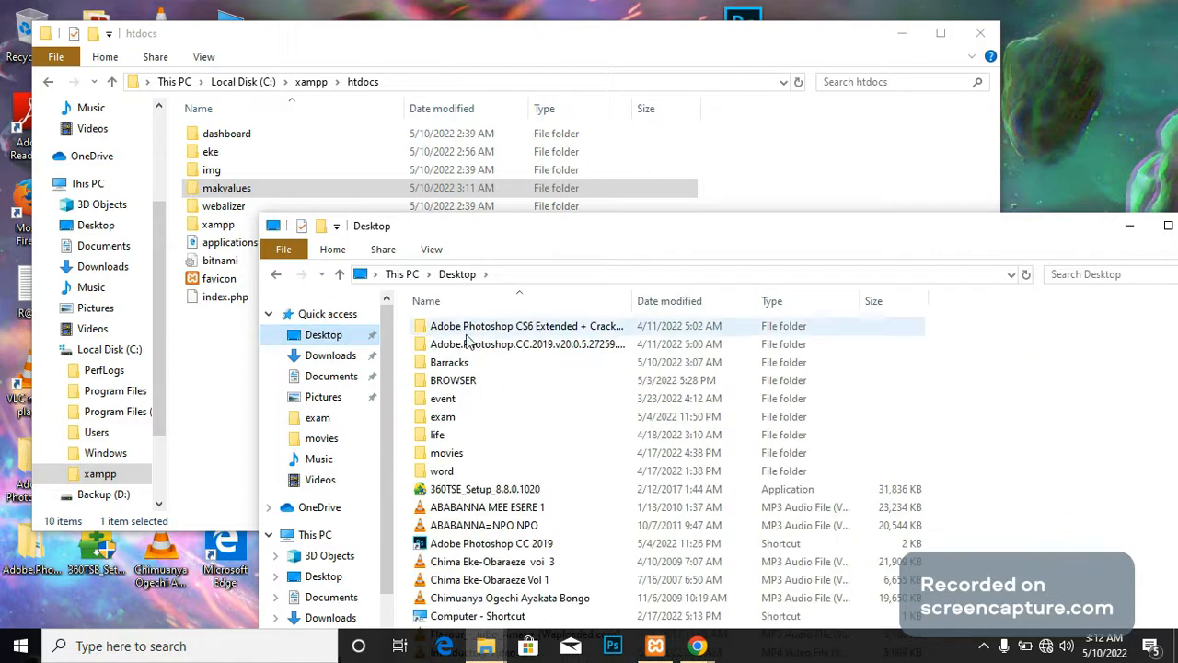
double_click(482, 362)
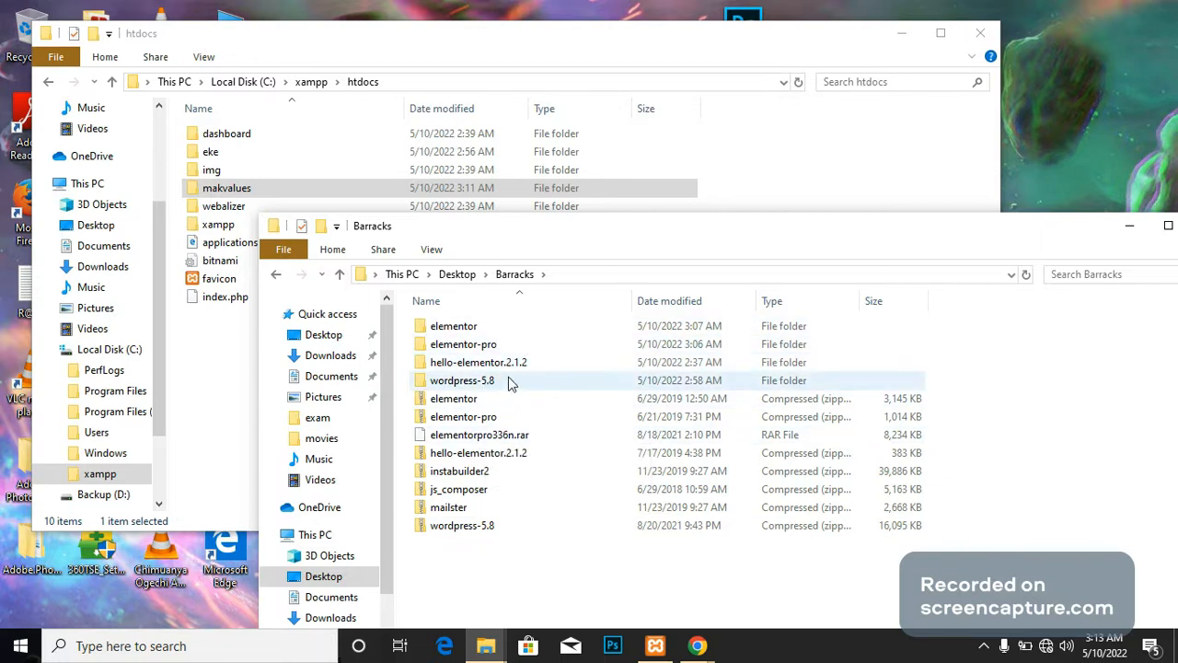
double_click(462, 380)
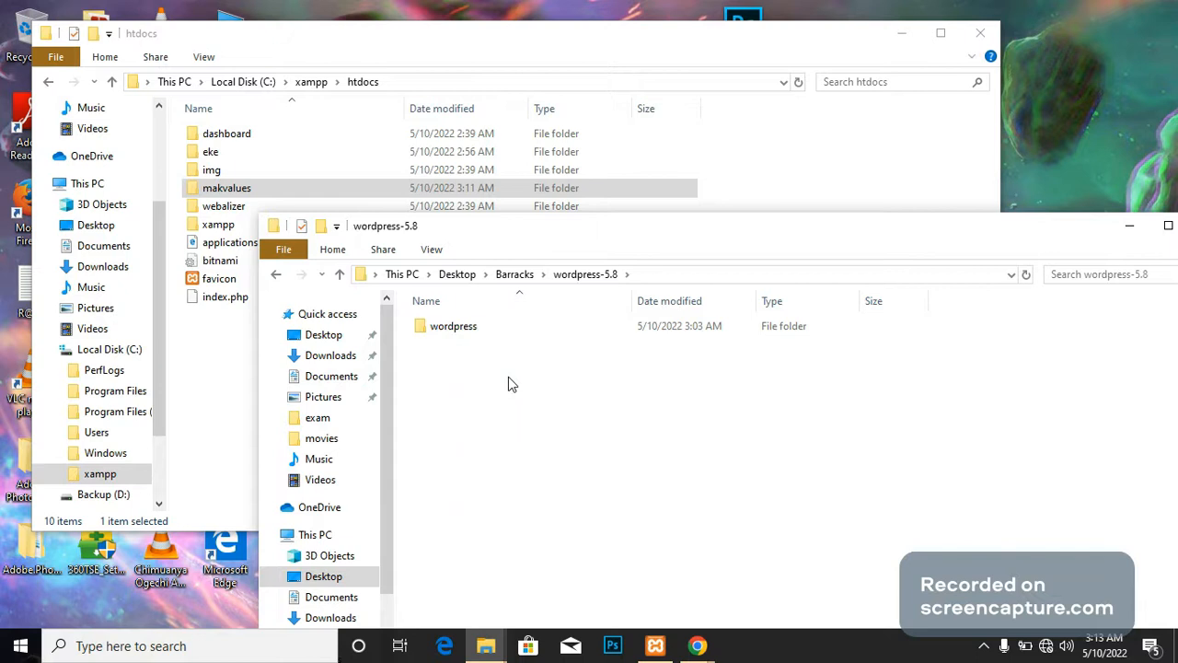
Step: Examine the contents of the wordpress folder inside wordpress-5.8, and return to the Barracks folder
click(277, 276)
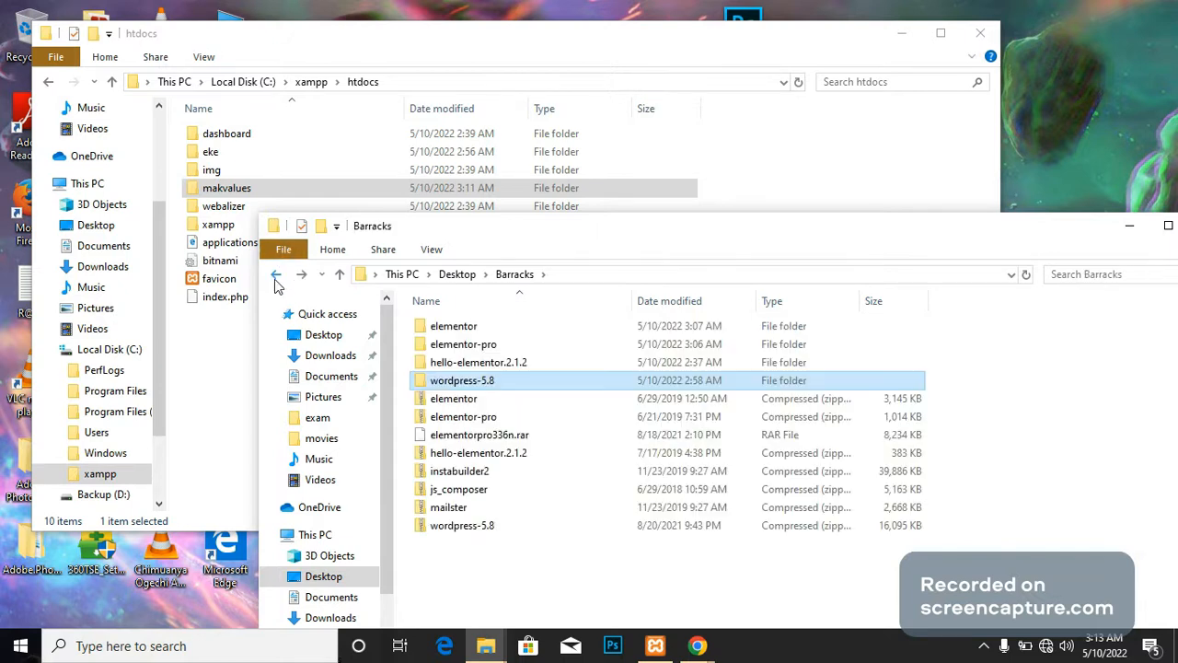
click(516, 378)
click(540, 379)
double_click(540, 380)
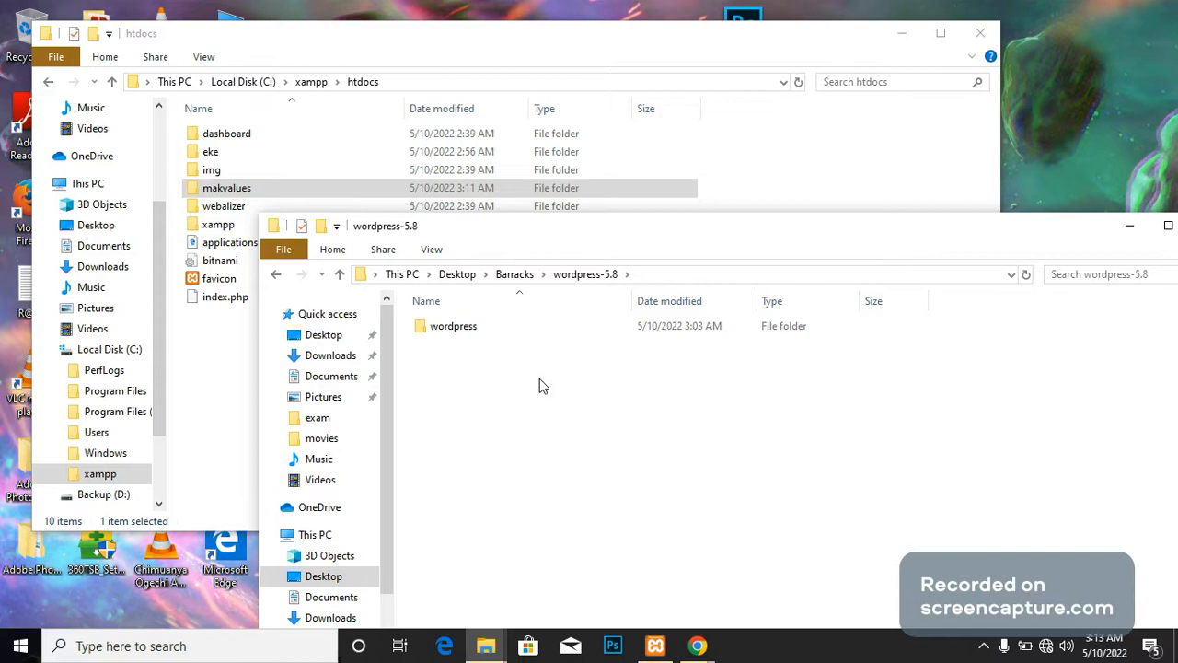
click(517, 329)
double_click(517, 329)
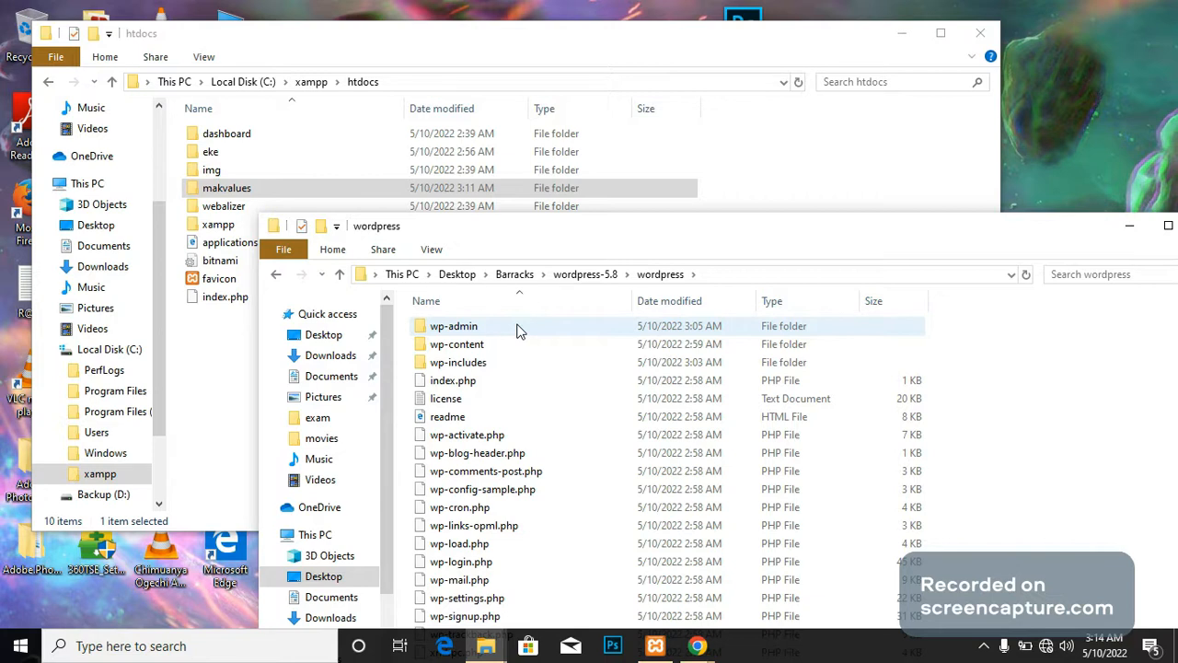
click(277, 275)
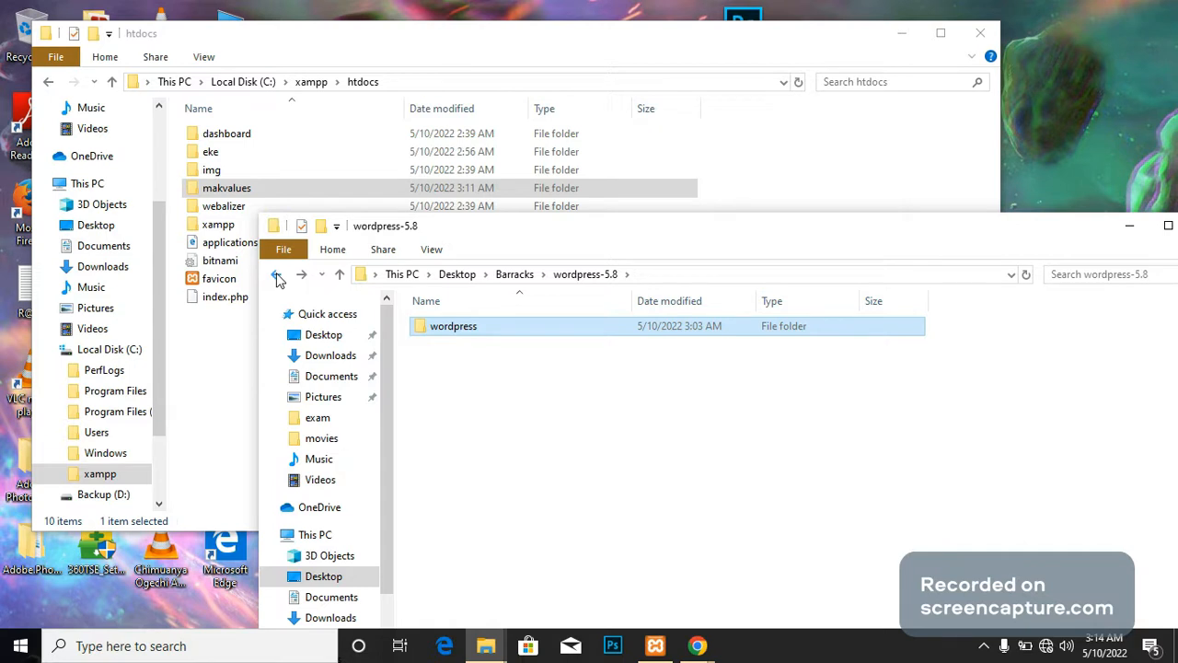
click(276, 276)
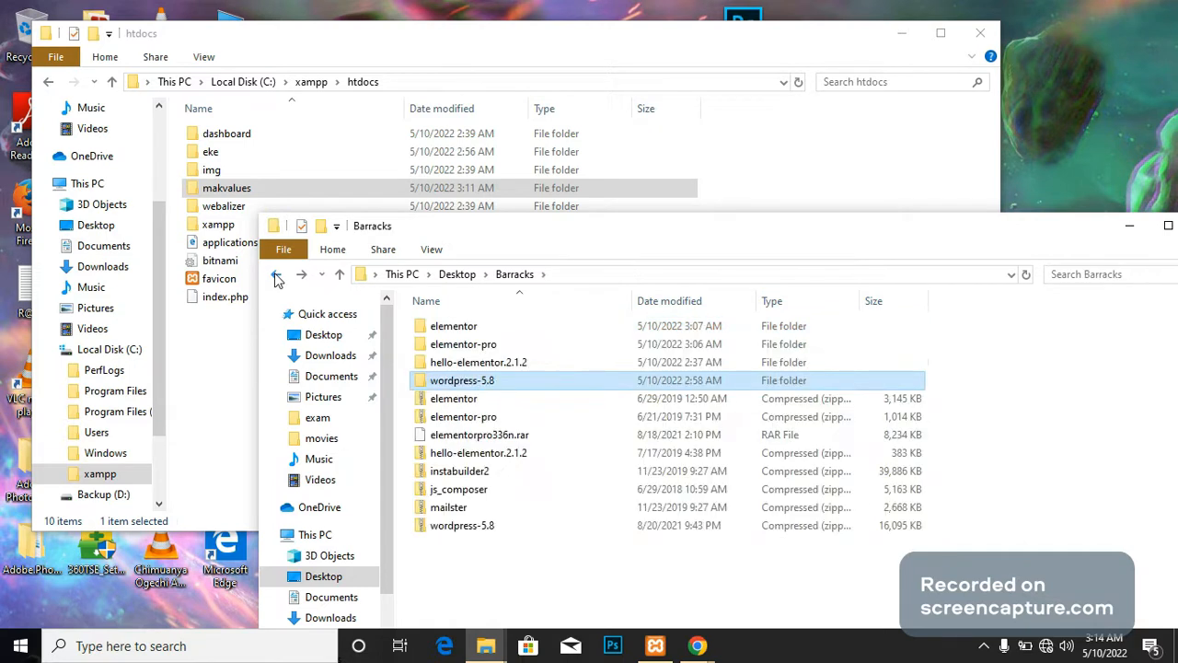
Step: Copy the wordpress folder from inside wordpress-5.8 and switch back to the htdocs window
double_click(508, 385)
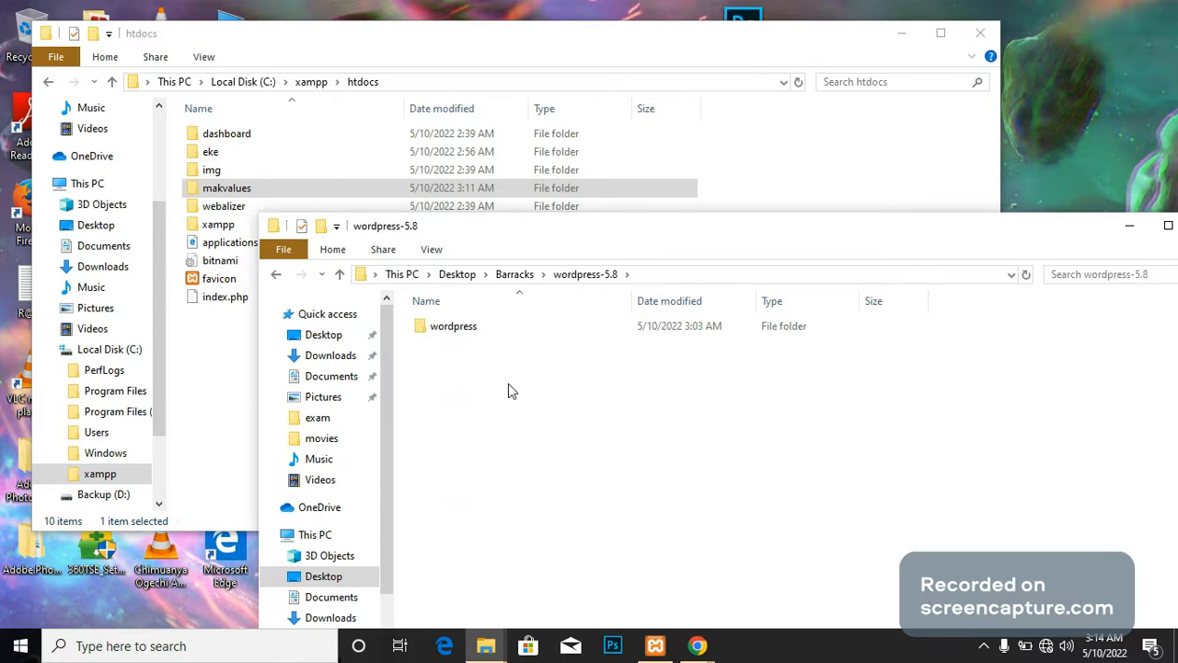
click(492, 331)
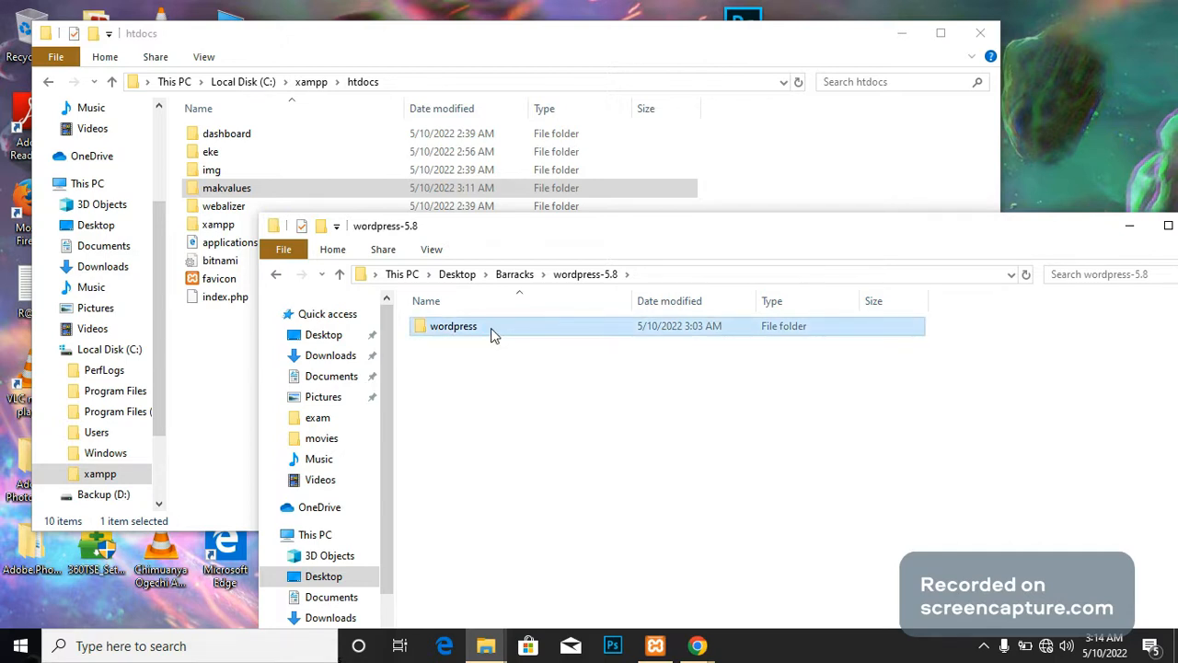
right_click(492, 335)
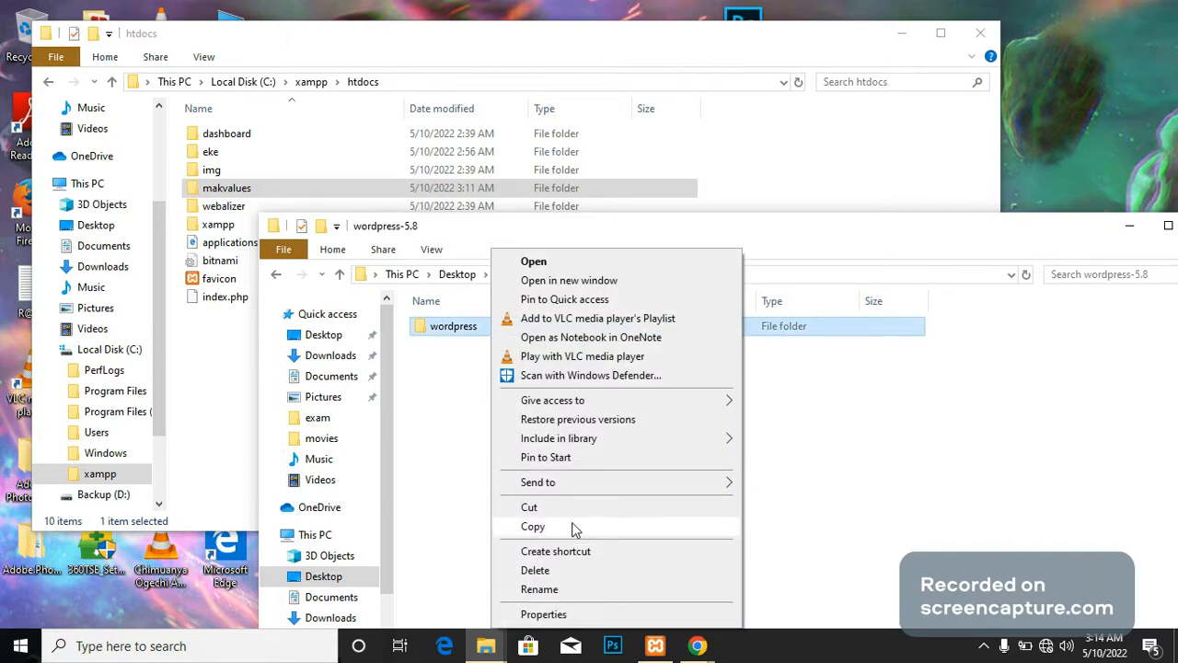
click(534, 526)
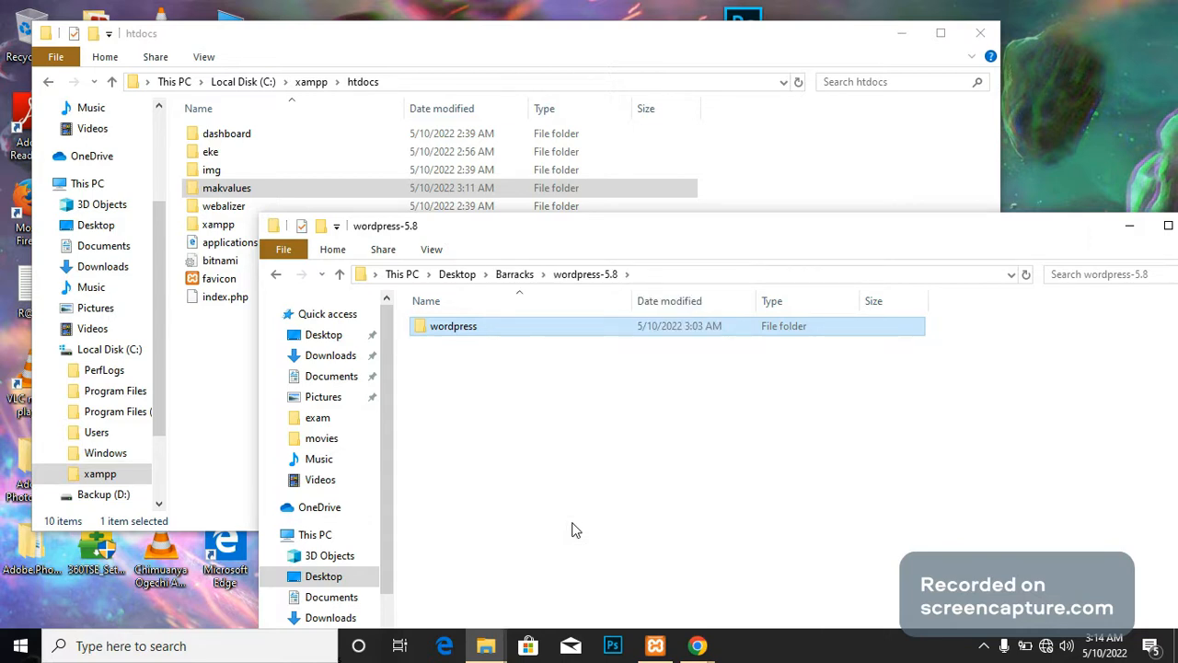
click(465, 51)
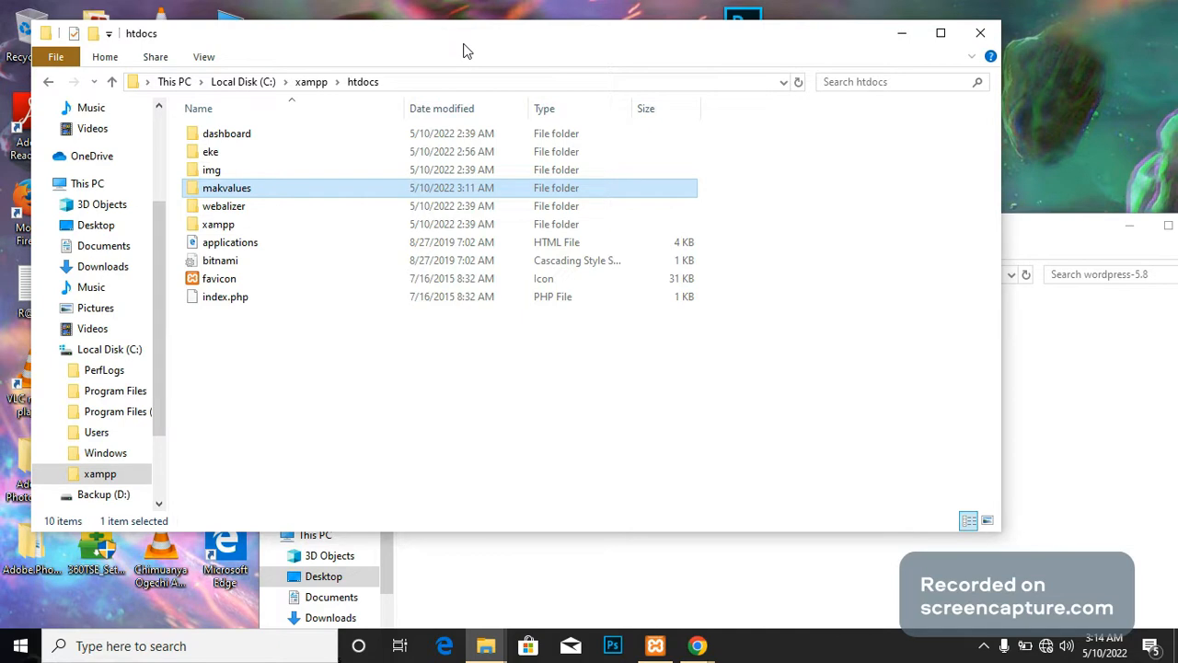
Step: Paste the copied wordpress folder into the makvalues folder inside htdocs
double_click(338, 194)
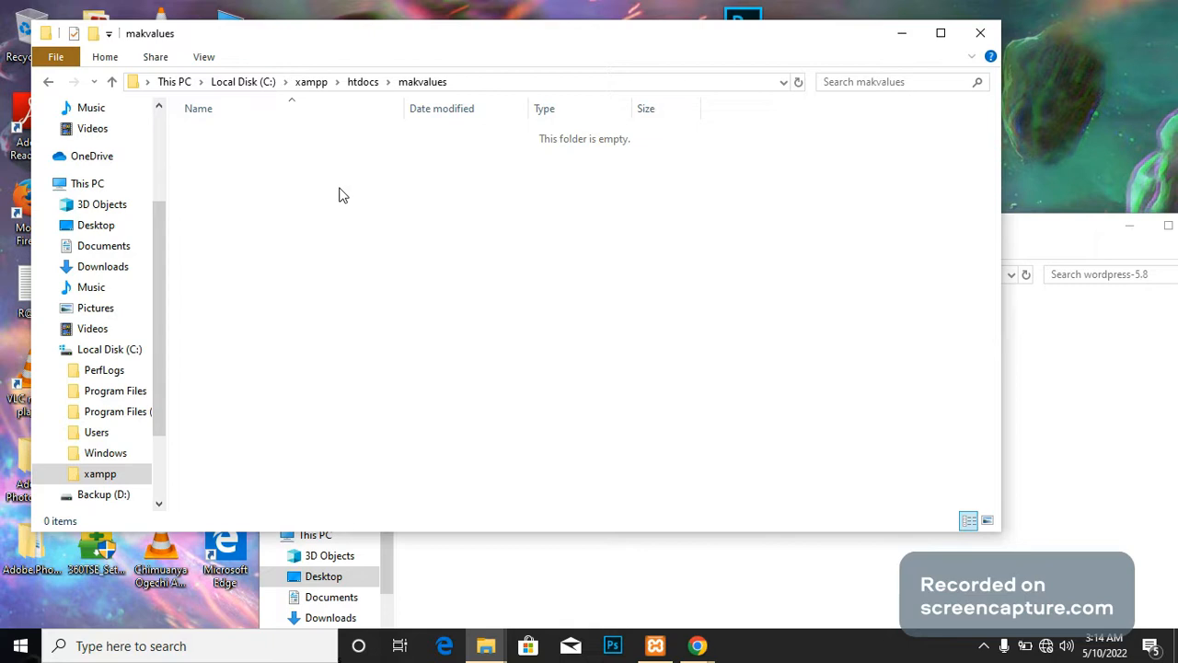
right_click(456, 224)
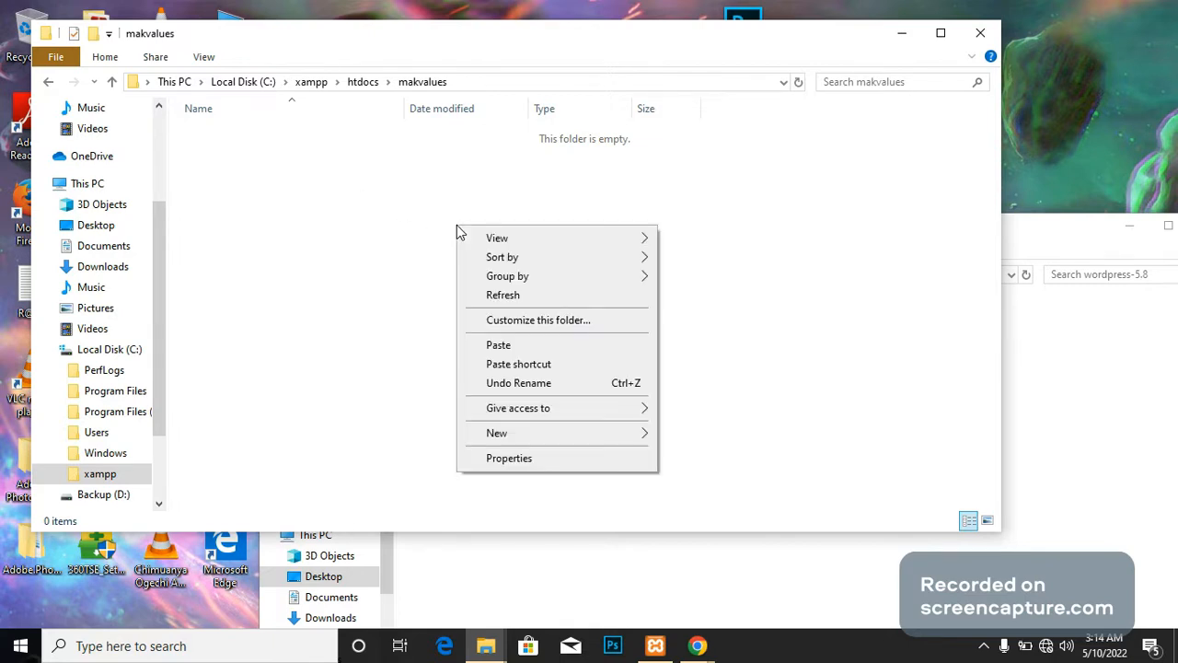
click(541, 347)
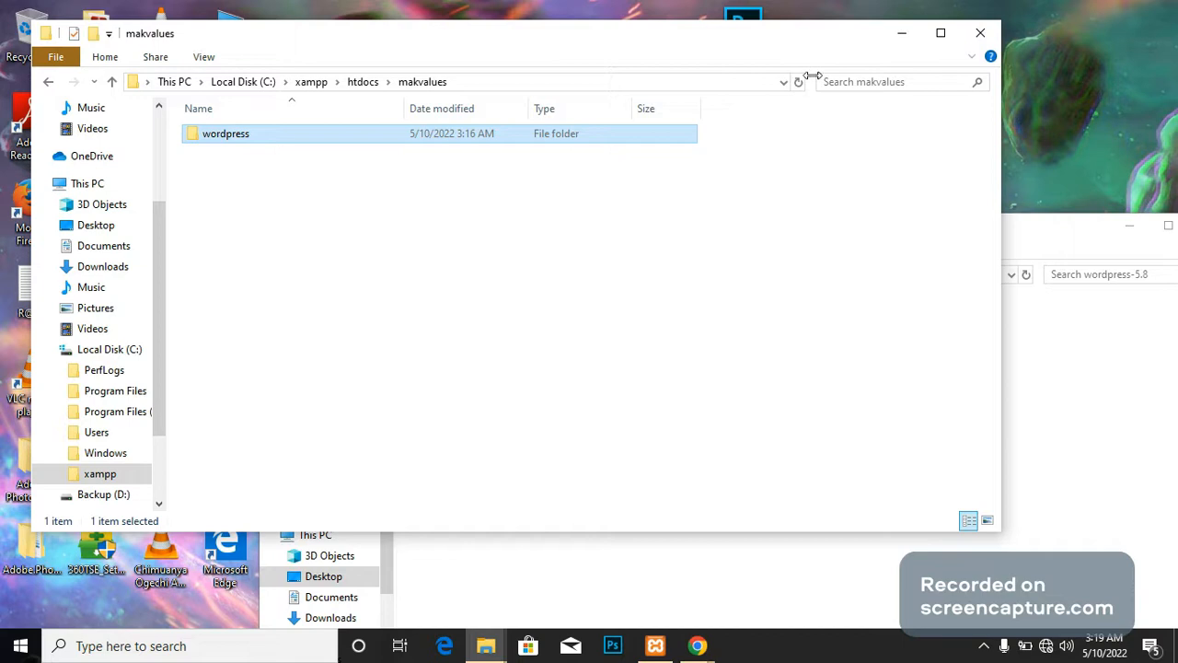
Step: Minimize both File Explorer windows and bring up the open Google Chrome windows to switch to the browser
click(903, 35)
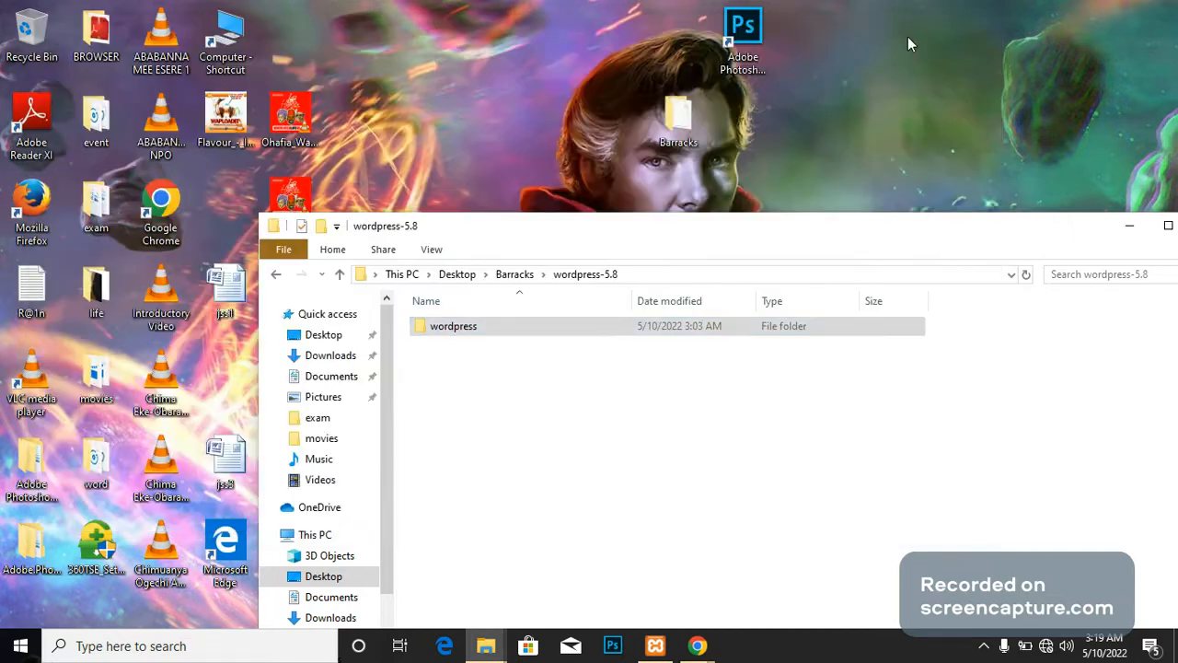
click(1136, 231)
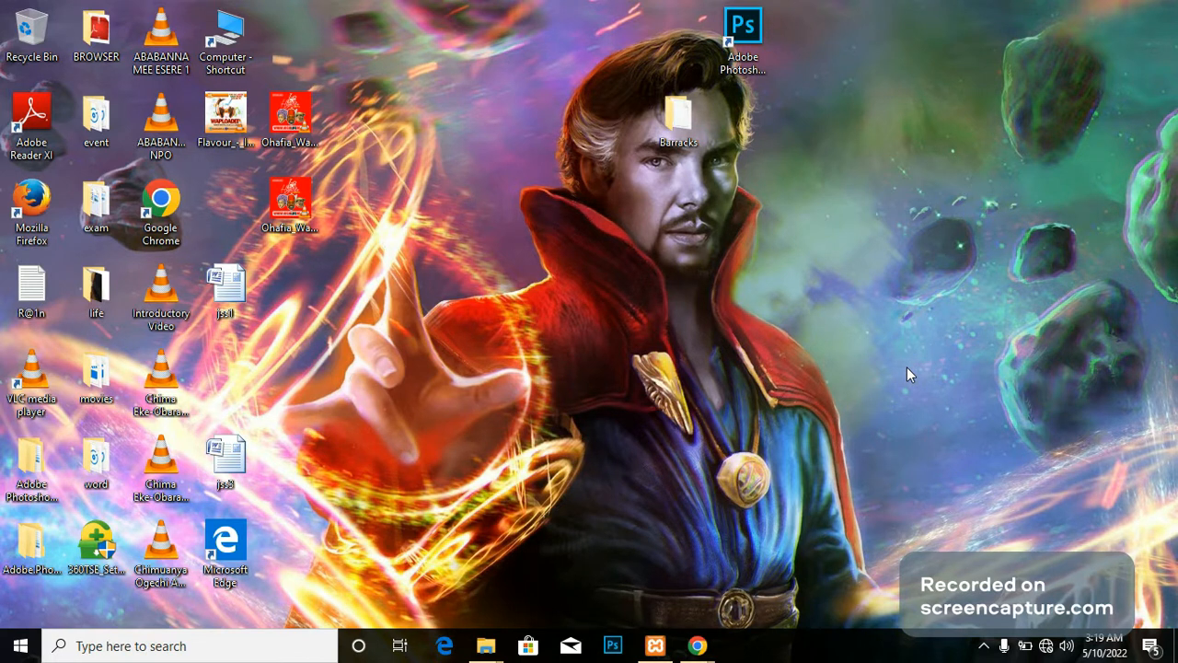
click(697, 645)
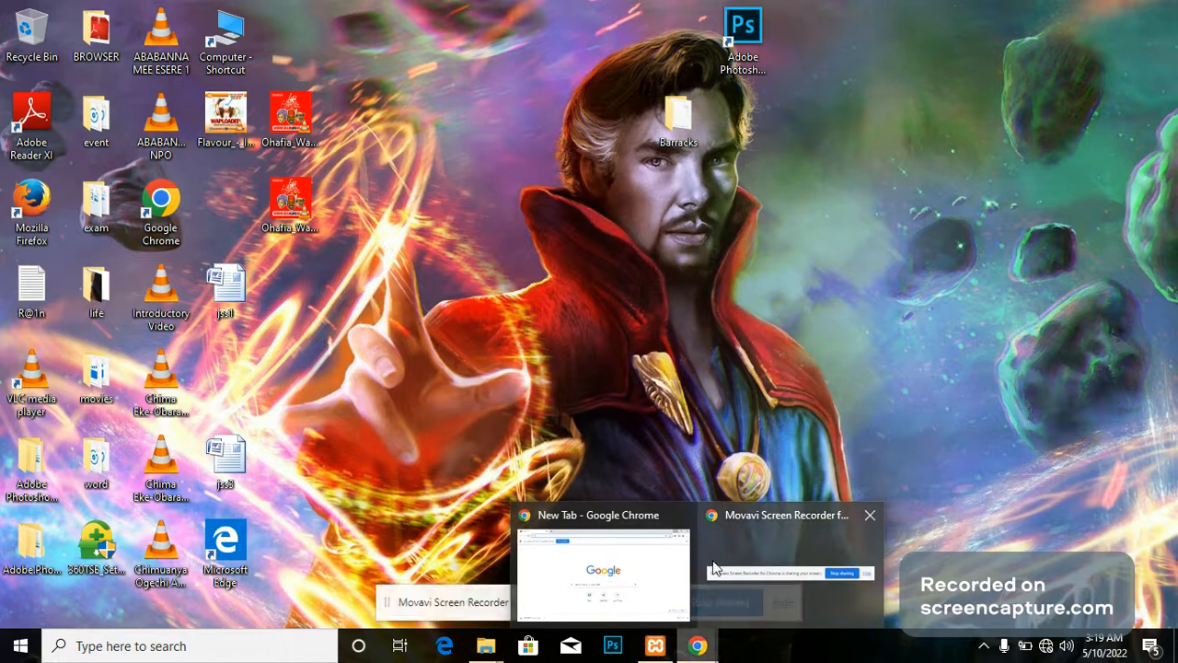